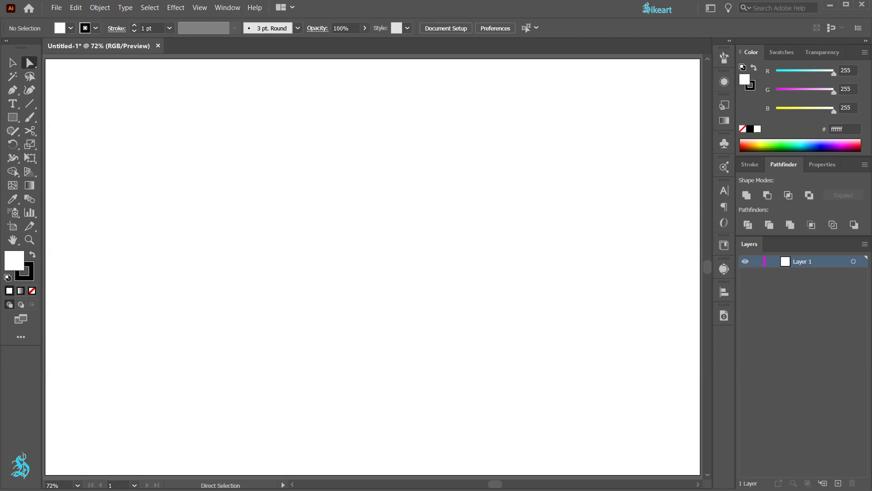
Set the stroke to none and the fill to light blue 6adfff
{"action": "left_click", "coordinate": [28, 277]}
{"action": "left_click", "coordinate": [32, 290]}
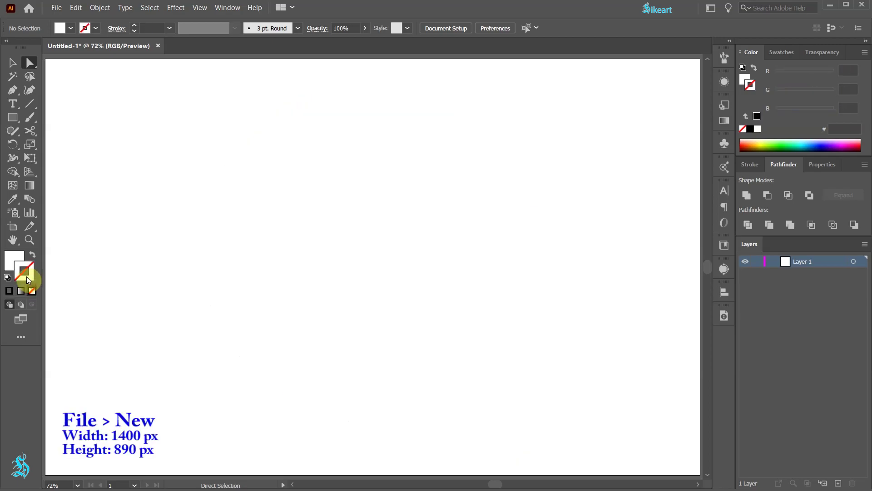
{"action": "left_click", "coordinate": [10, 260]}
{"action": "left_click", "coordinate": [804, 141]}
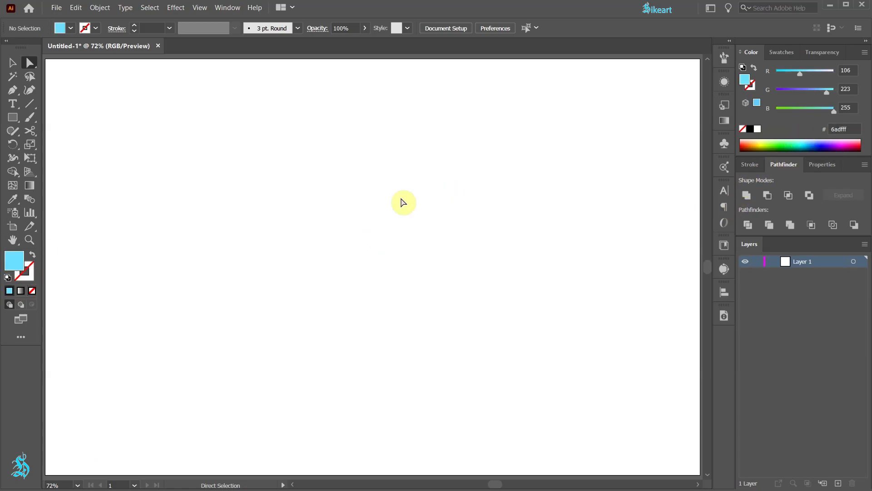
Draw a large light blue circle, about 856 px across, out from the artboard centre
{"action": "key", "text": "l"}
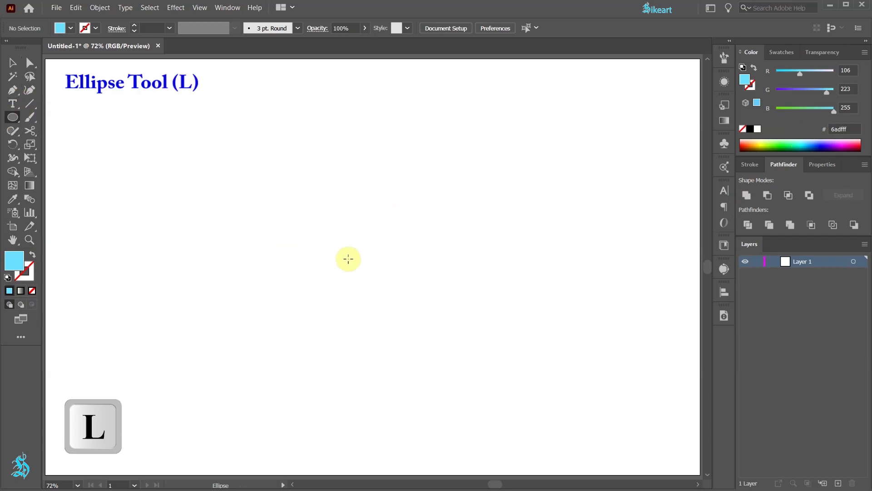
{"action": "mouse_move", "coordinate": [372, 268]}
{"action": "left_mouse_down"}
{"action": "mouse_move", "coordinate": [409, 318]}
{"action": "mouse_move", "coordinate": [558, 374]}
{"action": "mouse_move", "coordinate": [573, 439]}
{"action": "left_mouse_up"}
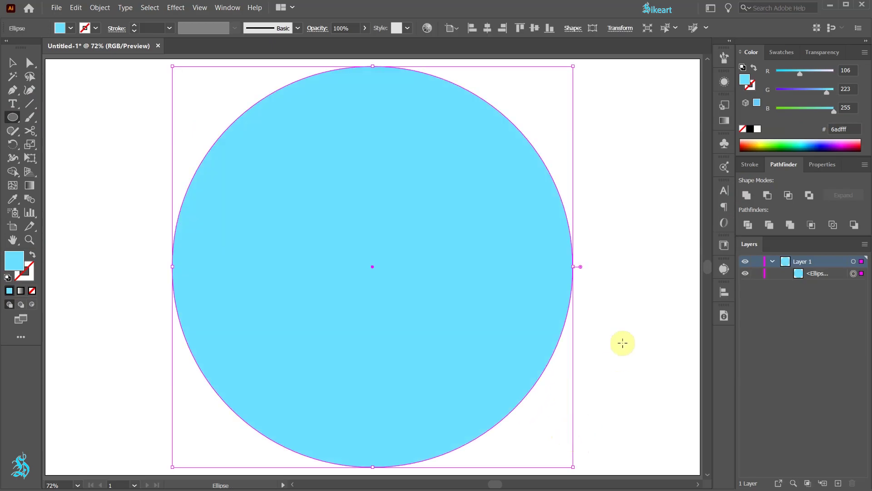
{"action": "key", "text": "s"}
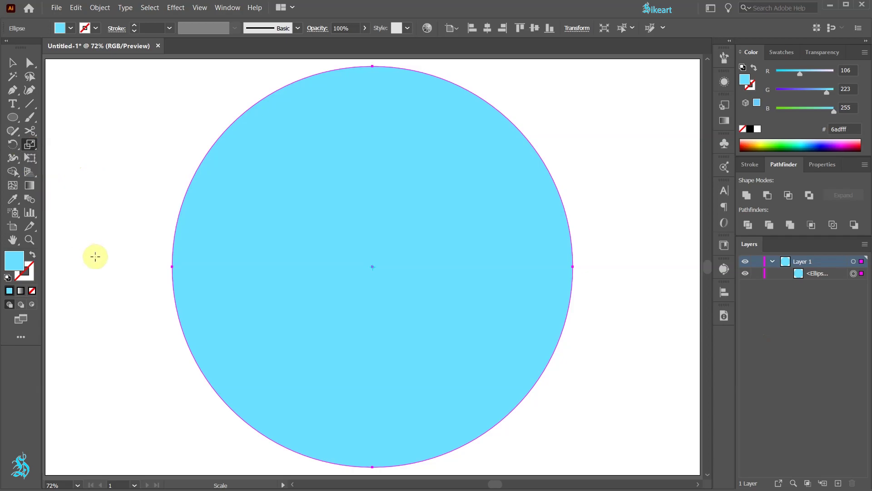
{"action": "key", "text": "Return"}
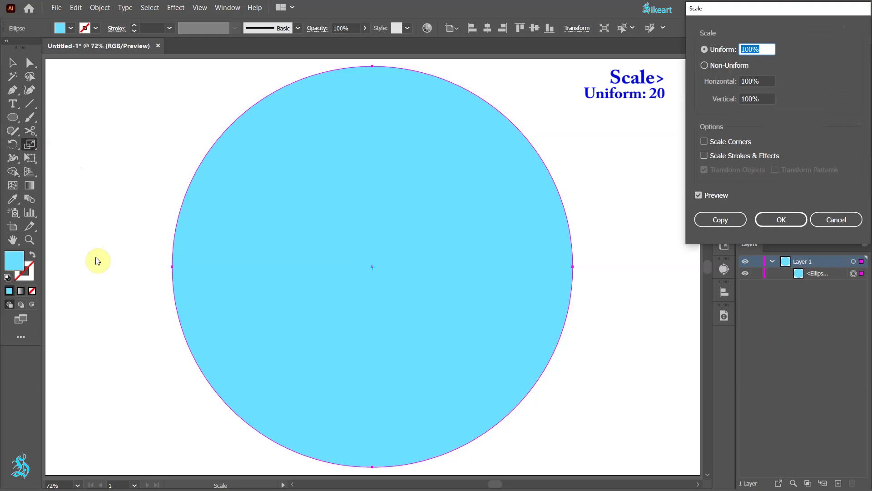
Make a 20% scaled copy of the big circle and fill it green 7fff9c
{"action": "type", "text": "20"}
{"action": "left_click", "coordinate": [729, 220]}
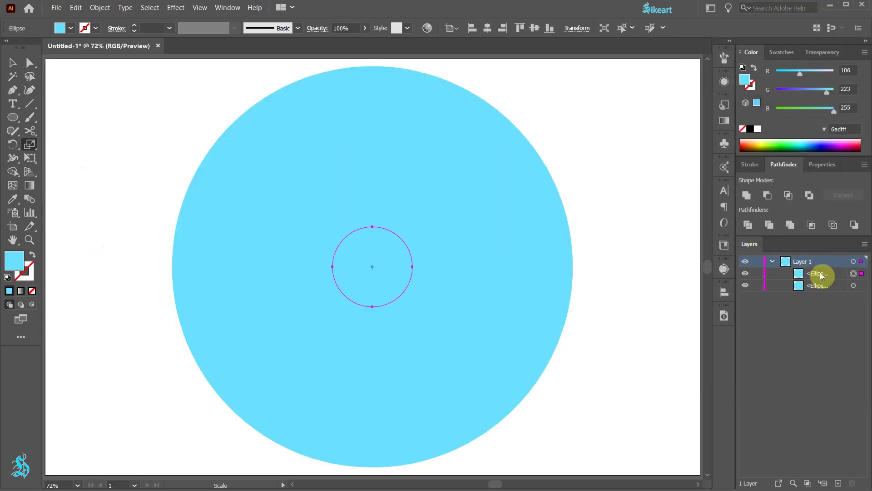
{"action": "left_click", "coordinate": [788, 141]}
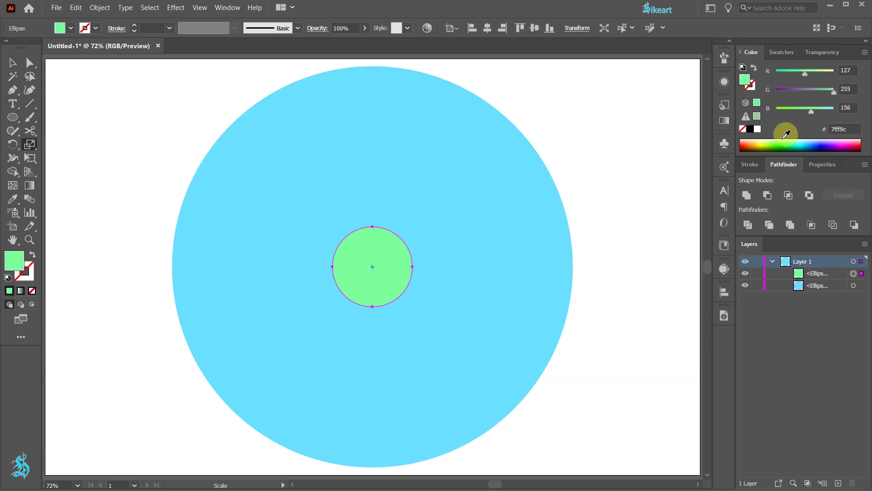
{"action": "left_click", "coordinate": [506, 174], "text": "ctrl"}
Make a 30% copy of the big circle, filled yellow eeff55, ringing the green centre
{"action": "key", "text": "Return"}
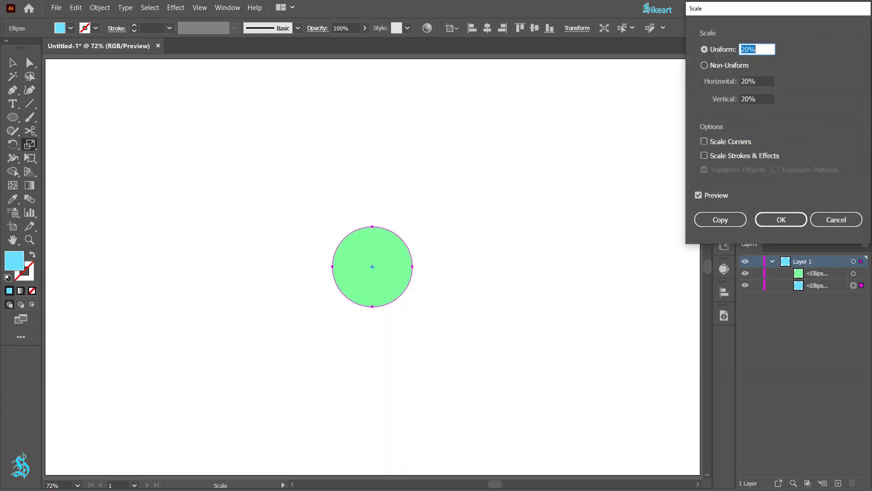
{"action": "type", "text": "30"}
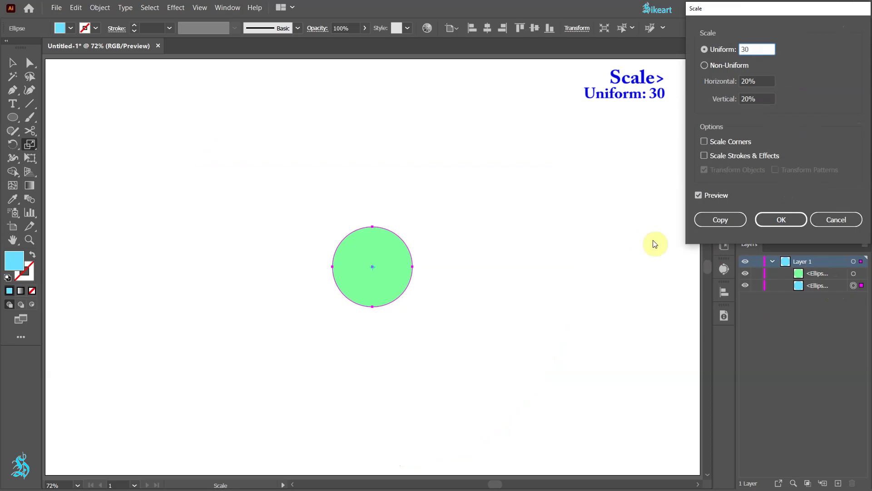
{"action": "left_click", "coordinate": [738, 220]}
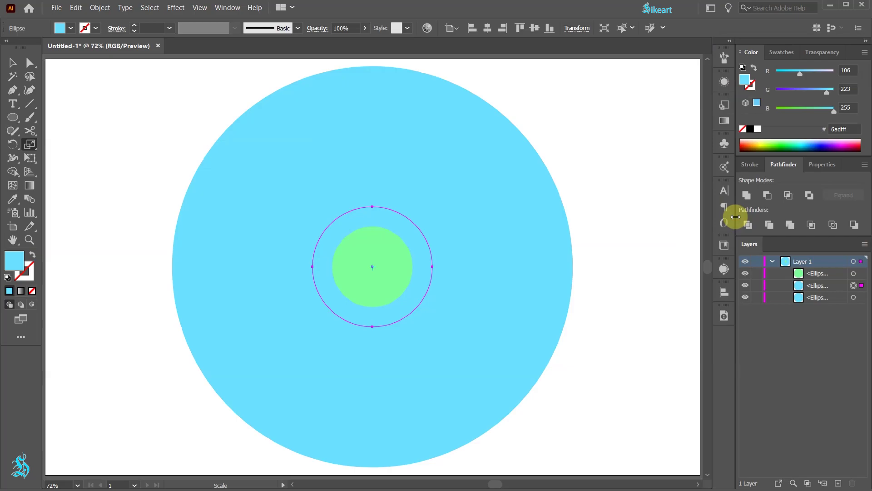
{"action": "left_click", "coordinate": [763, 140]}
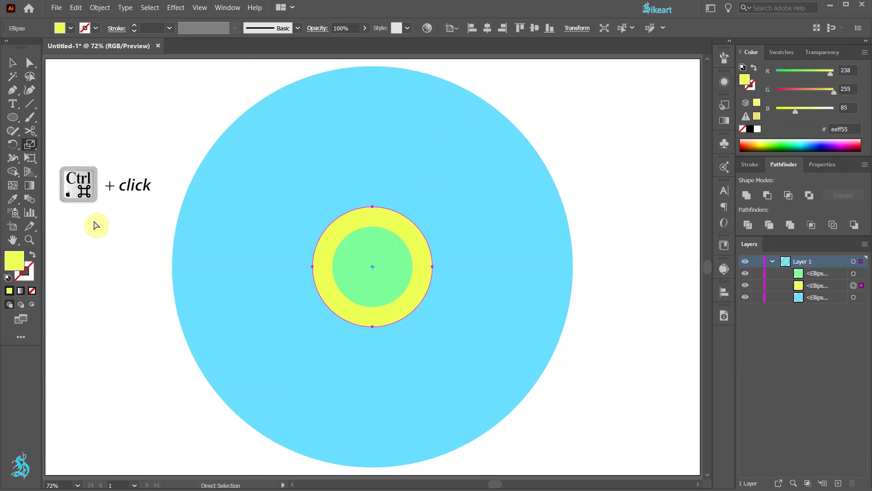
{"action": "left_click", "coordinate": [94, 222], "text": "ctrl"}
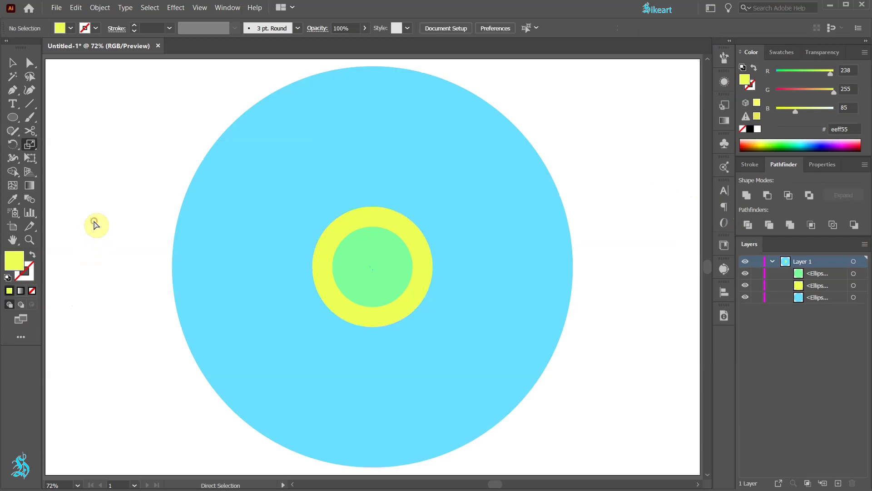
{"action": "left_click", "coordinate": [32, 255]}
Draw a black-stroked horizontal line across the circles, just above their centre
{"action": "left_click", "coordinate": [26, 272]}
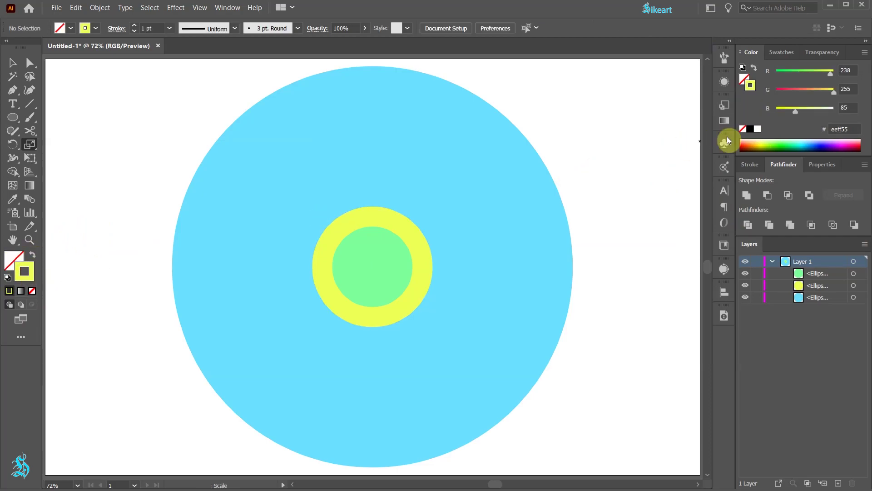
{"action": "left_click", "coordinate": [750, 129]}
{"action": "key", "text": "p"}
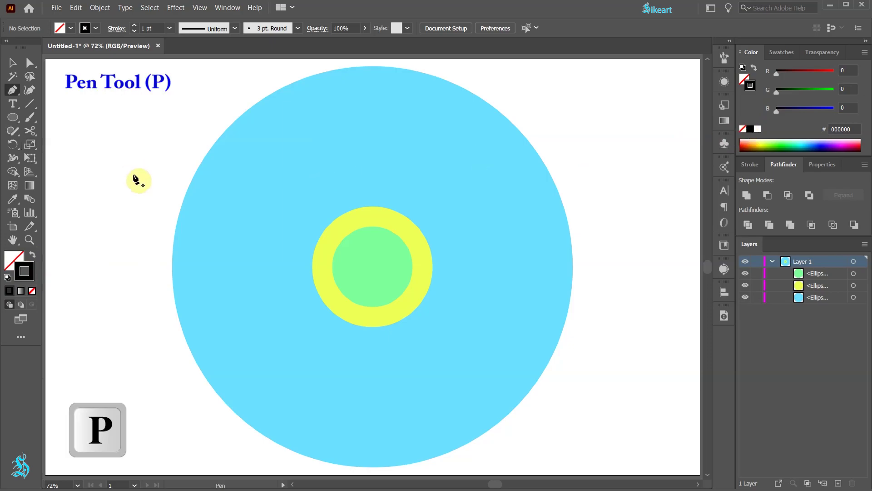
{"action": "left_click", "coordinate": [123, 226]}
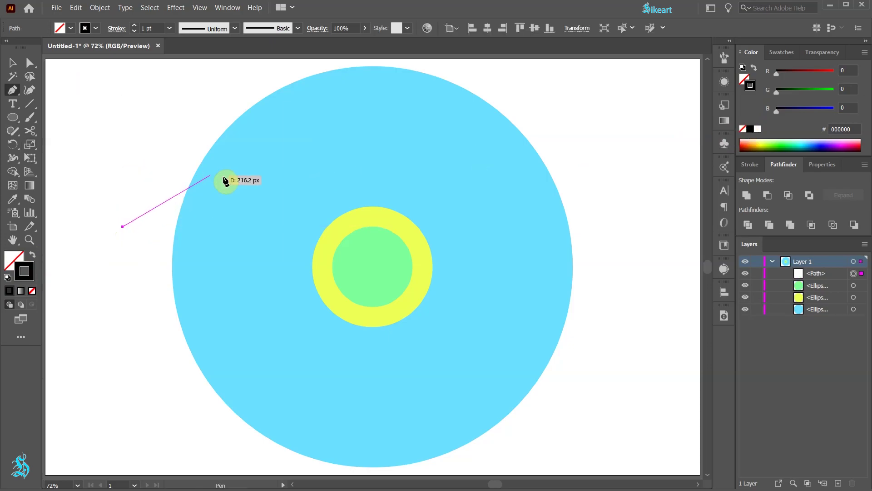
{"action": "key", "text": "shift"}
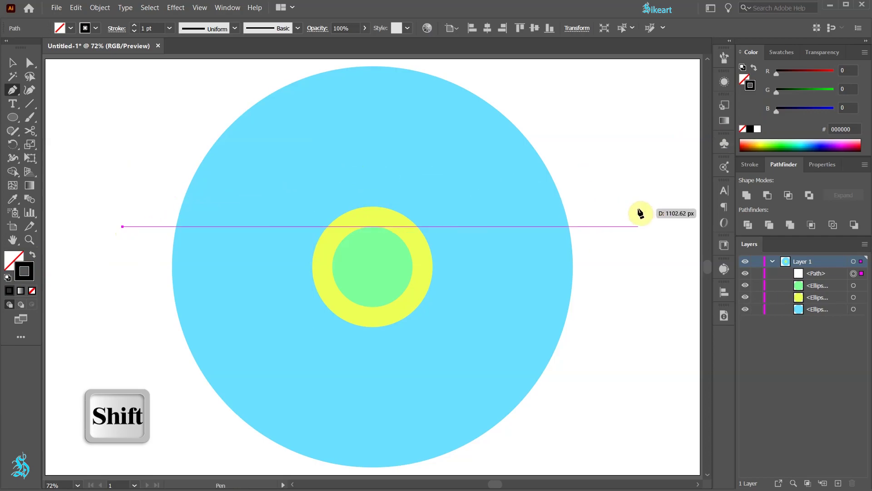
{"action": "left_click", "coordinate": [626, 223], "text": "shift"}
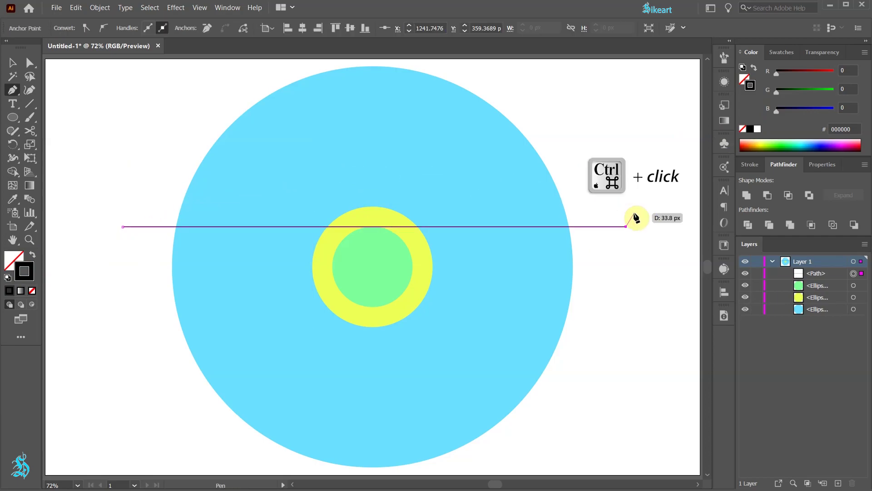
{"action": "left_click", "coordinate": [641, 221], "text": "ctrl"}
Center the line and three circles horizontally and vertically on the artboard
{"action": "key", "text": "ctrl+a"}
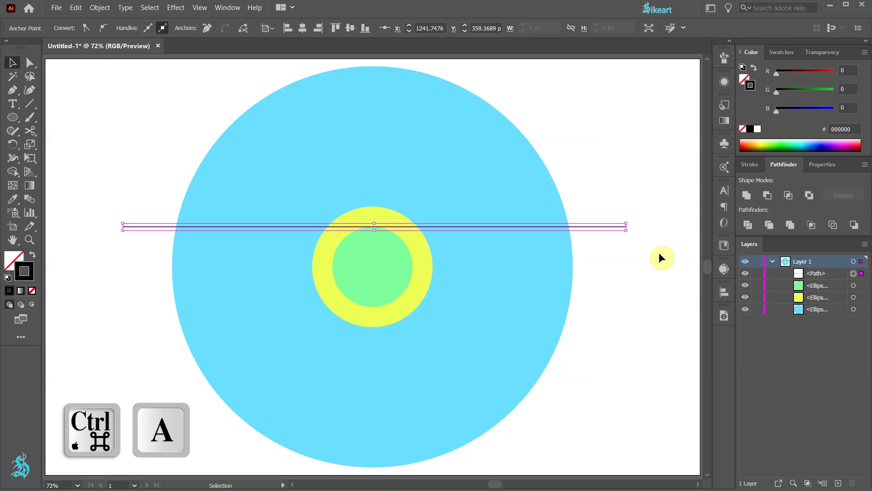
{"action": "key", "text": "ctrl+a"}
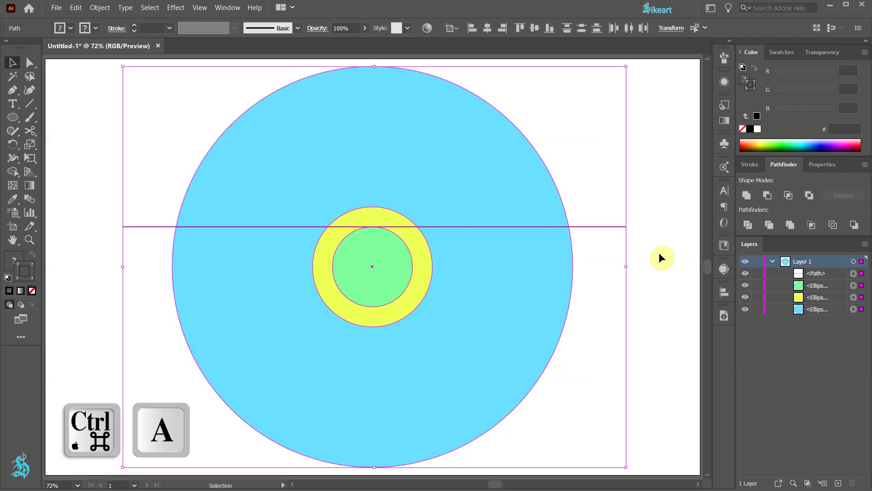
{"action": "left_click", "coordinate": [725, 292]}
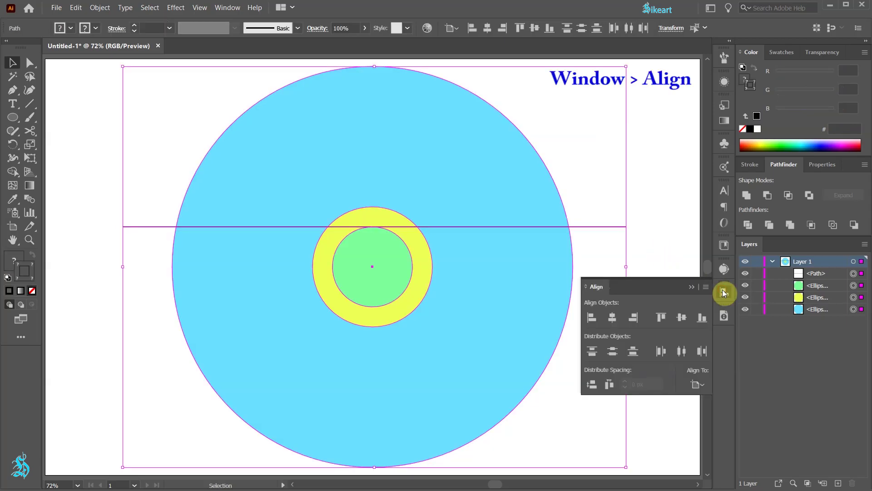
{"action": "left_click", "coordinate": [699, 384]}
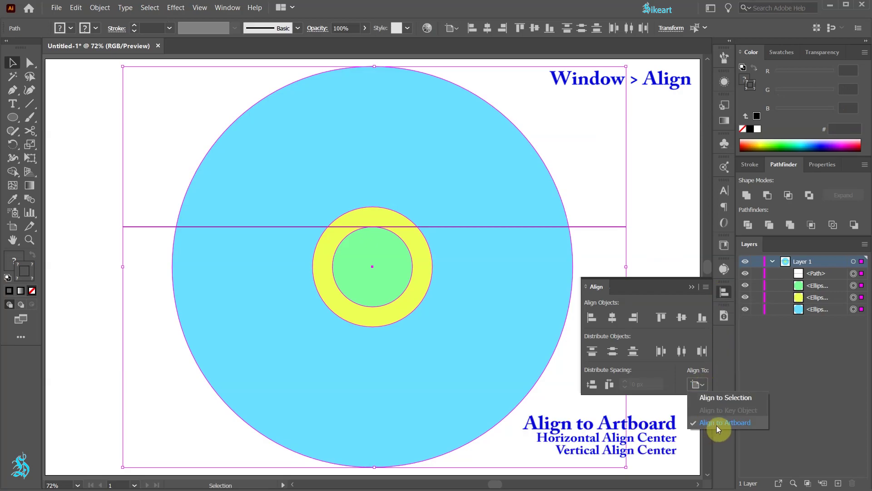
{"action": "left_click", "coordinate": [612, 318]}
{"action": "left_click", "coordinate": [612, 318]}
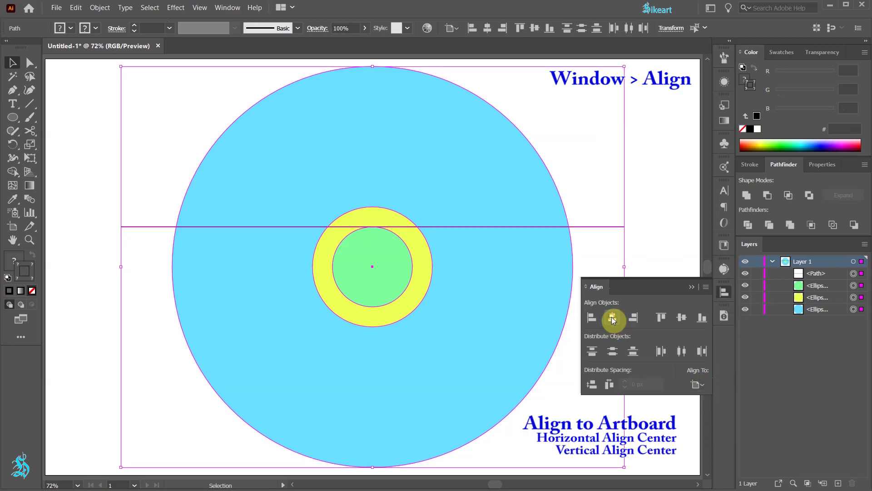
{"action": "left_click", "coordinate": [683, 320]}
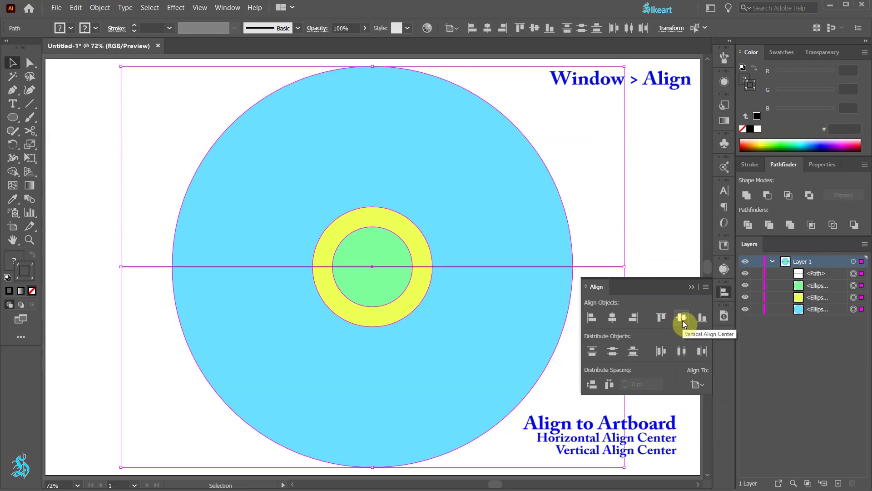
{"action": "left_click", "coordinate": [689, 289]}
{"action": "left_click", "coordinate": [664, 271]}
Add copies of the line rotated 60° and 120° about the centre
{"action": "left_click_drag", "start_coordinate": [629, 297], "coordinate": [593, 249]}
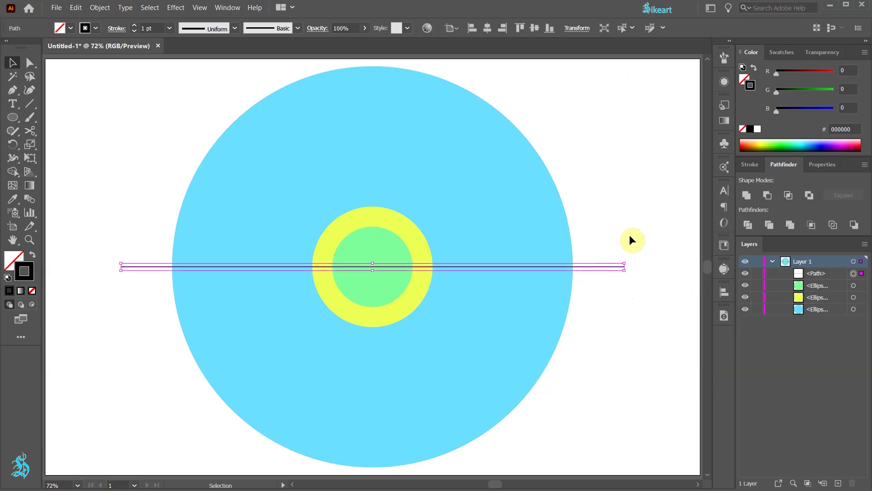
{"action": "key", "text": "r"}
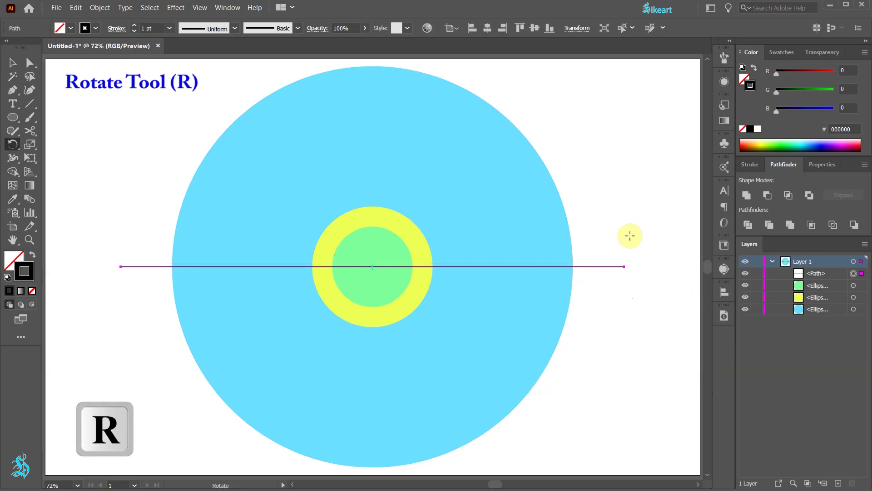
{"action": "key", "text": "Return"}
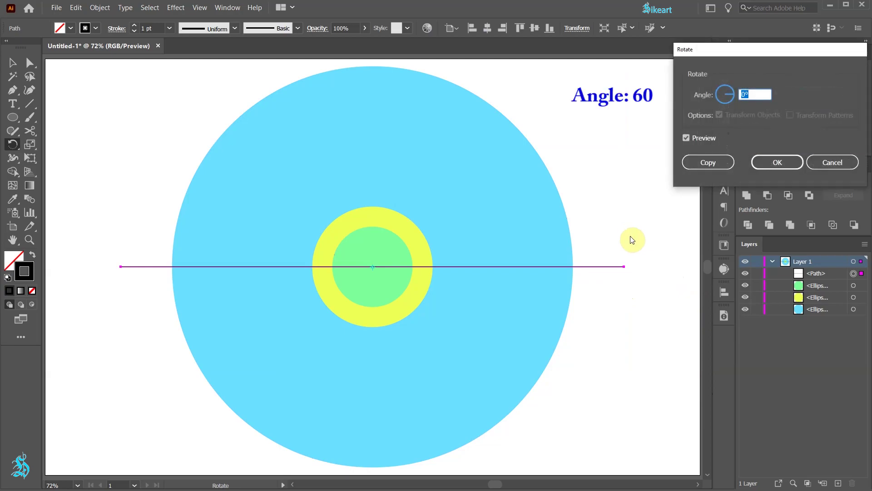
{"action": "type", "text": "60"}
{"action": "left_click", "coordinate": [727, 164]}
{"action": "key", "text": "ctrl+d"}
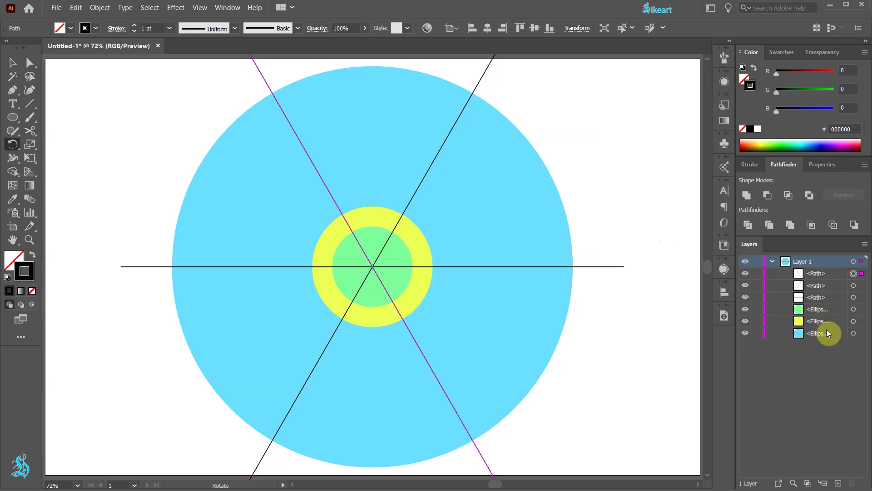
{"action": "key", "text": "ctrl+a"}
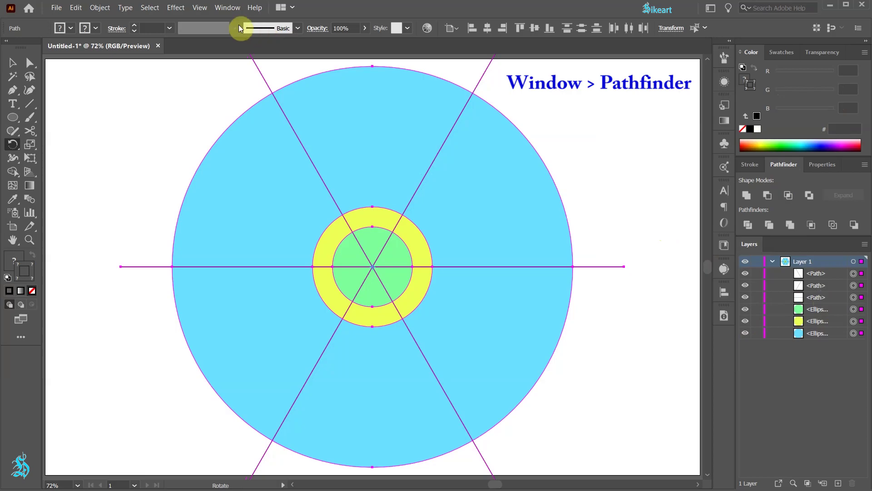
Apply Pathfinder Divide to cut the circles along the lines, and expand the resulting group in Layers
{"action": "left_click", "coordinate": [227, 8]}
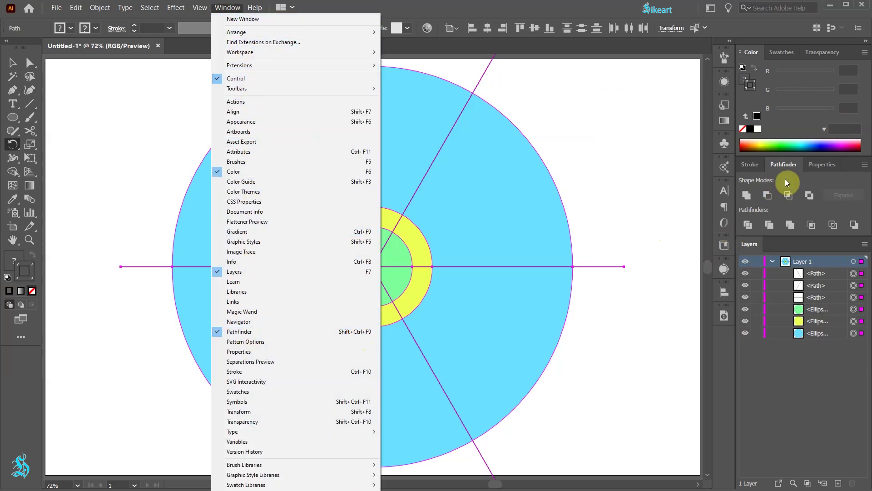
{"action": "left_click", "coordinate": [790, 164]}
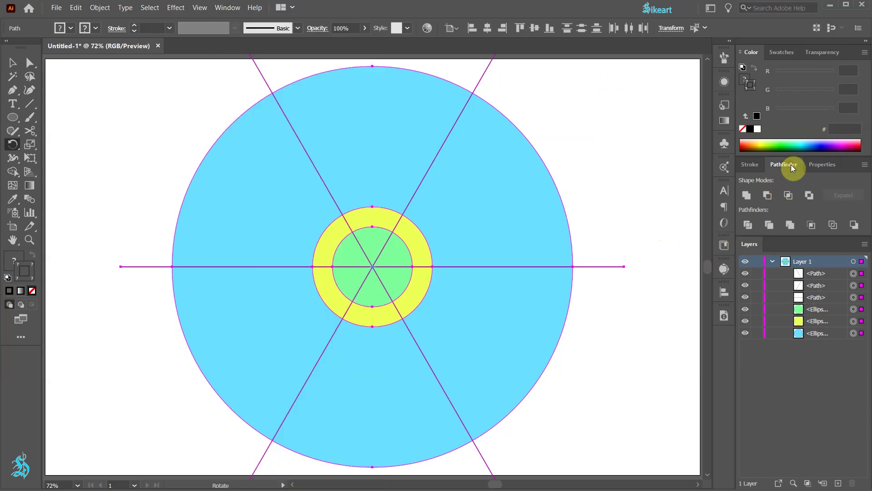
{"action": "left_click", "coordinate": [747, 226]}
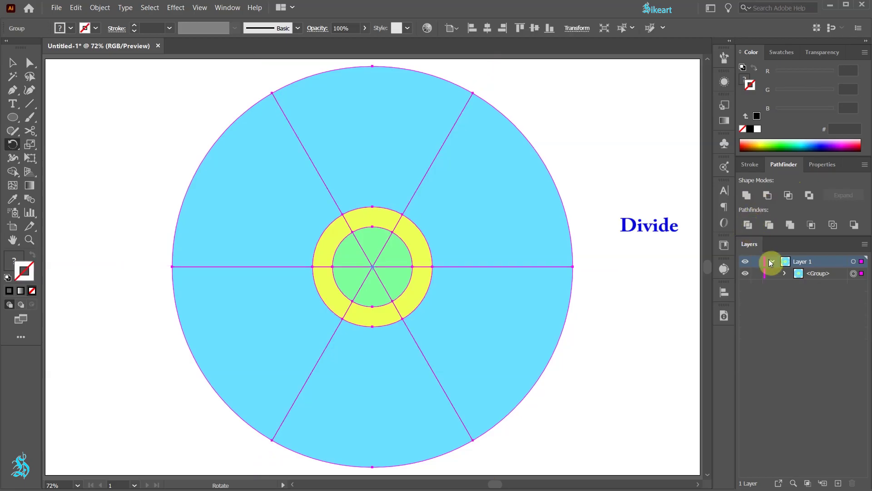
{"action": "left_click", "coordinate": [785, 273]}
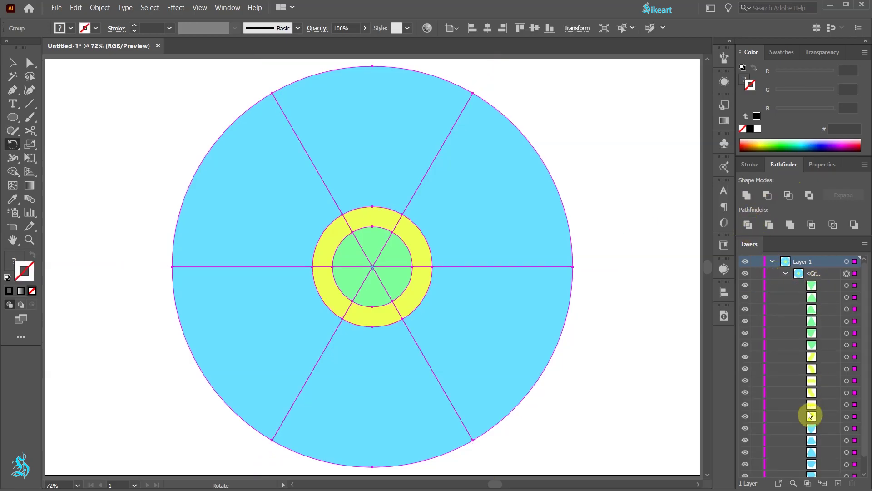
{"action": "right_click", "coordinate": [479, 159]}
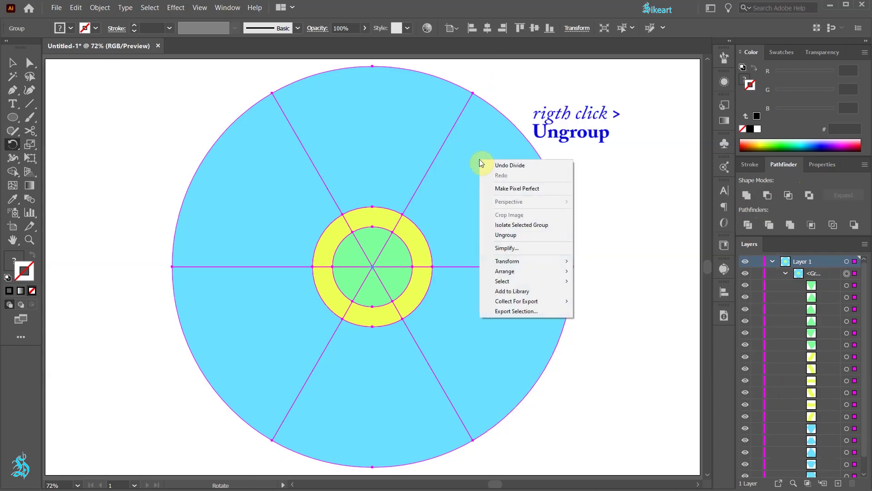
Ungroup the divided pieces and deselect everything
{"action": "left_click", "coordinate": [521, 241]}
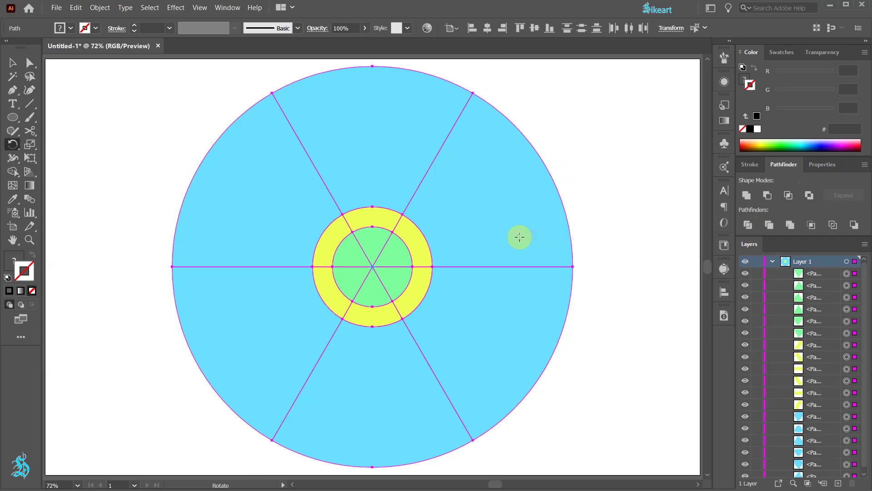
{"action": "key", "text": "ctrl+shift+a"}
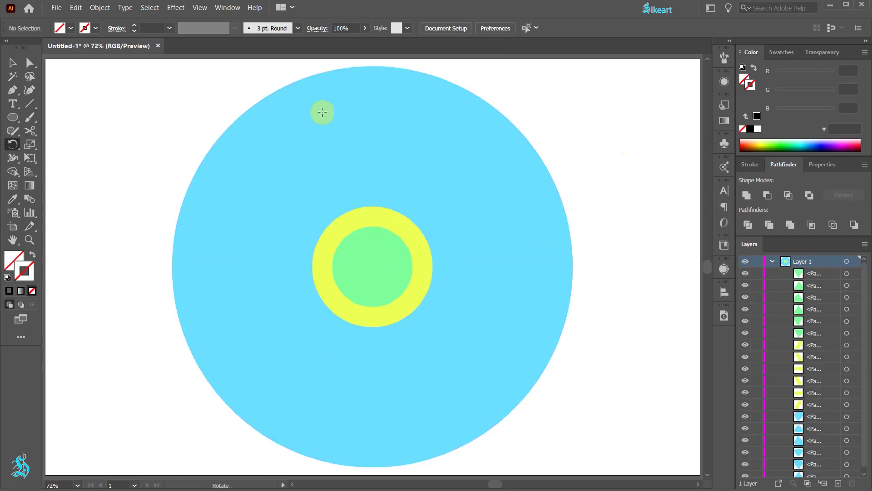
{"action": "left_click", "coordinate": [15, 79]}
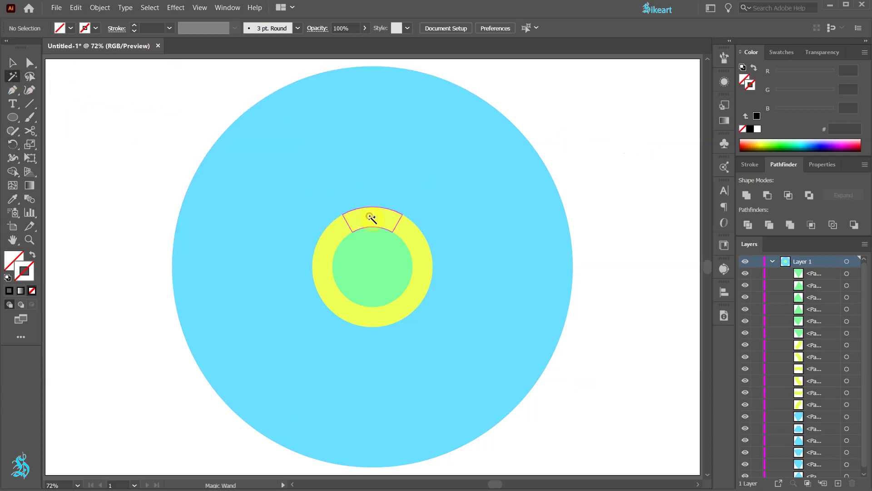
Delete the yellow ring pieces and unite the six green wedges into one black circle
{"action": "left_click", "coordinate": [373, 219]}
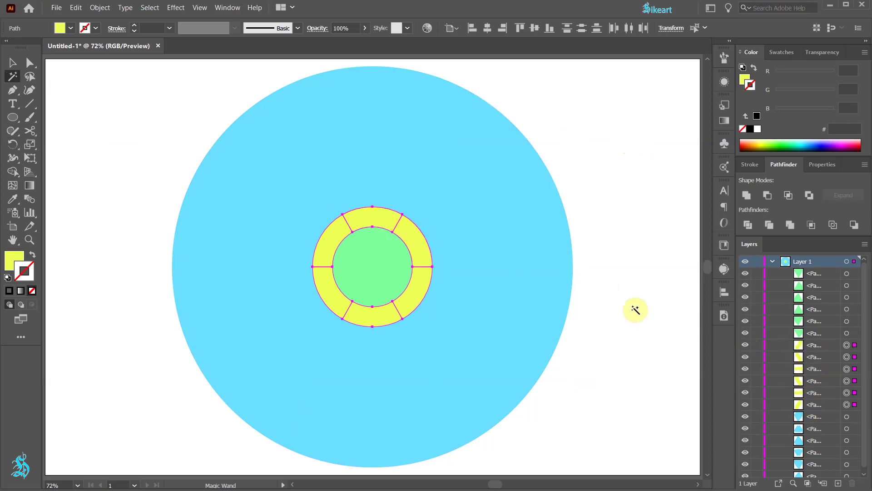
{"action": "key", "text": "Delete"}
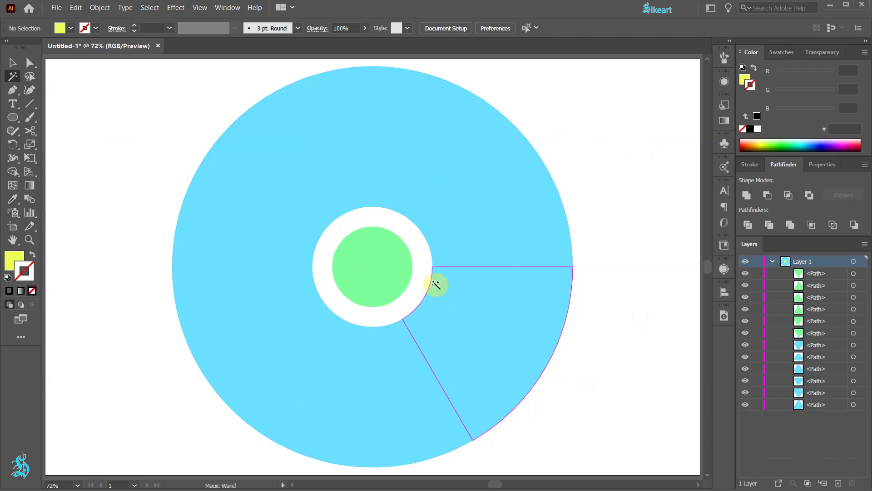
{"action": "left_click", "coordinate": [374, 244]}
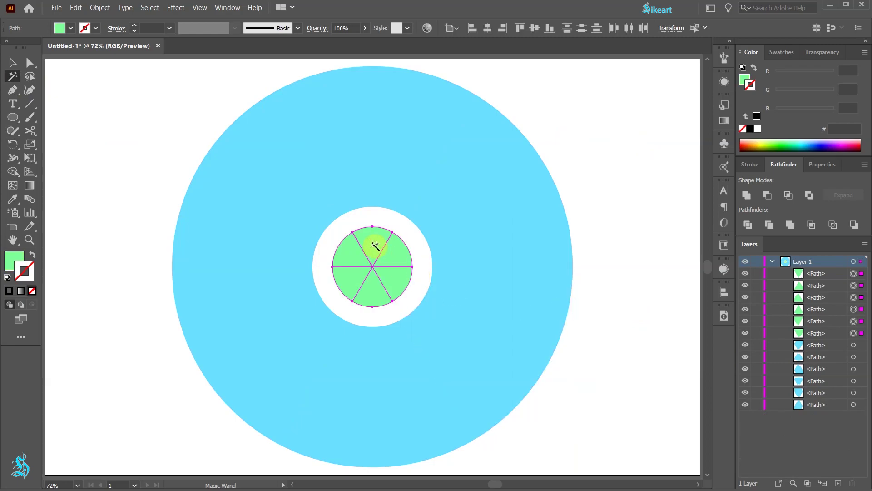
{"action": "left_click", "coordinate": [746, 197]}
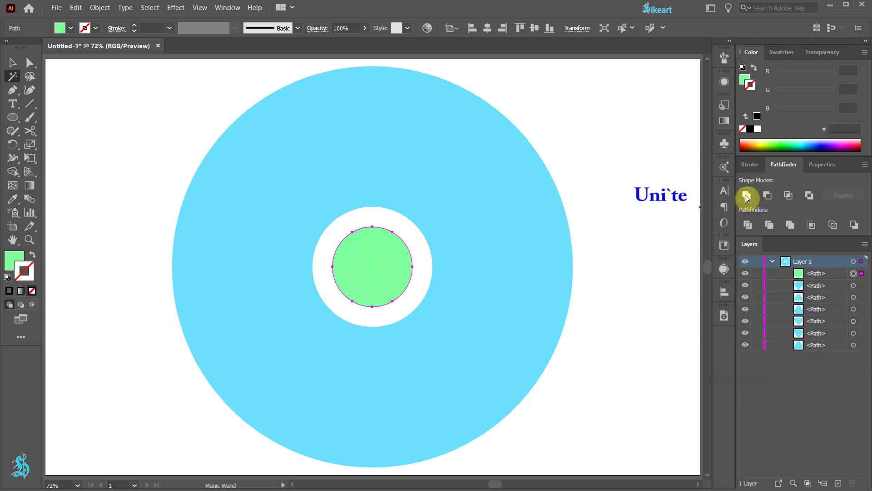
{"action": "left_click", "coordinate": [14, 257]}
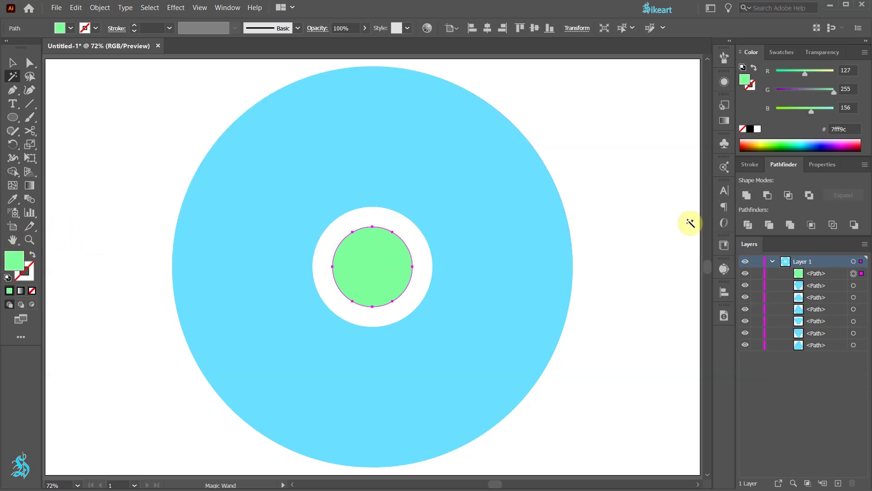
{"action": "left_click", "coordinate": [751, 129]}
Delete the top, bottom-right and bottom-left blue segments so three alternate wedges remain
{"action": "key", "text": "v"}
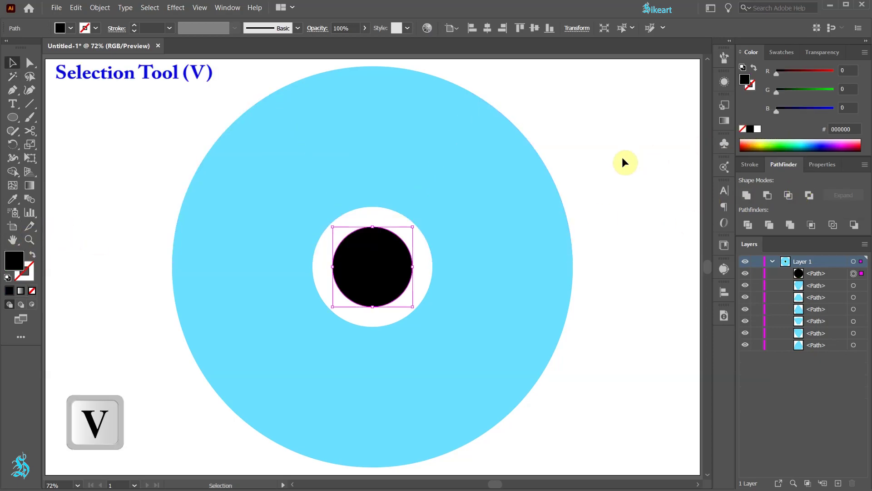
{"action": "left_click", "coordinate": [623, 159]}
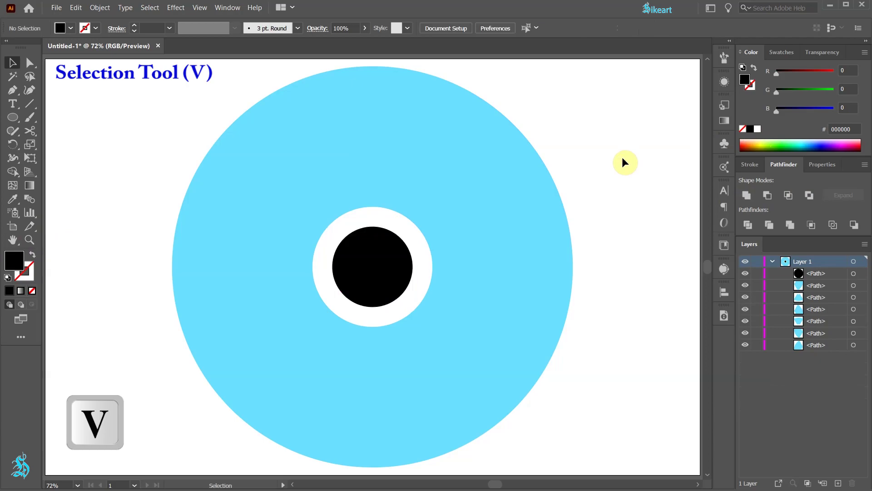
{"action": "left_click", "coordinate": [381, 119]}
{"action": "left_click", "coordinate": [499, 317], "text": "shift"}
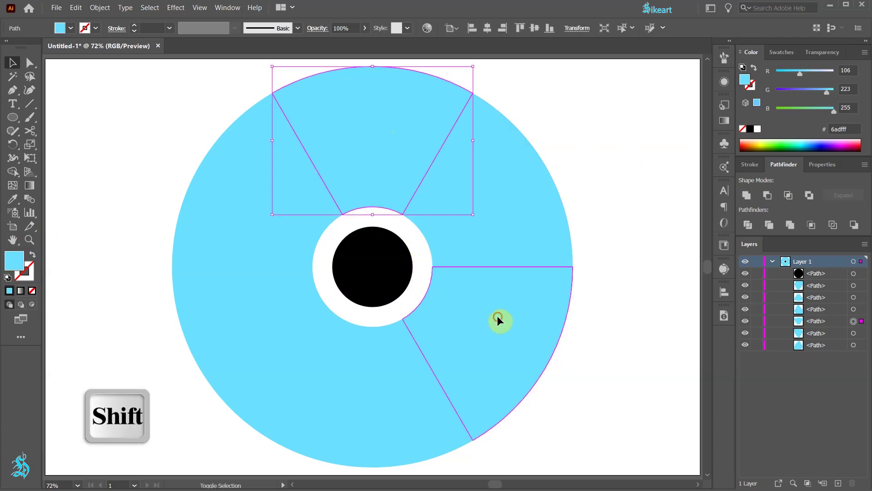
{"action": "left_click", "coordinate": [240, 325], "text": "shift"}
{"action": "key", "text": "Delete"}
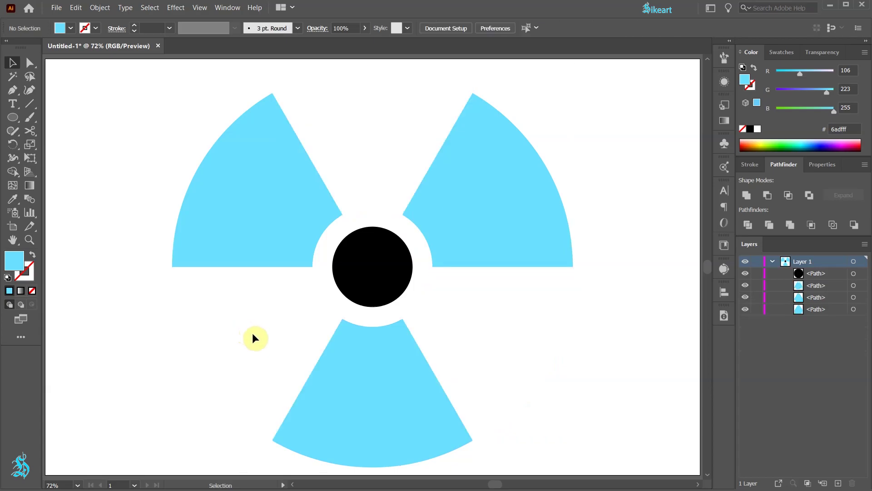
Fill the centre circle and remaining wedges black and group the four shapes
{"action": "key", "text": "ctrl+a"}
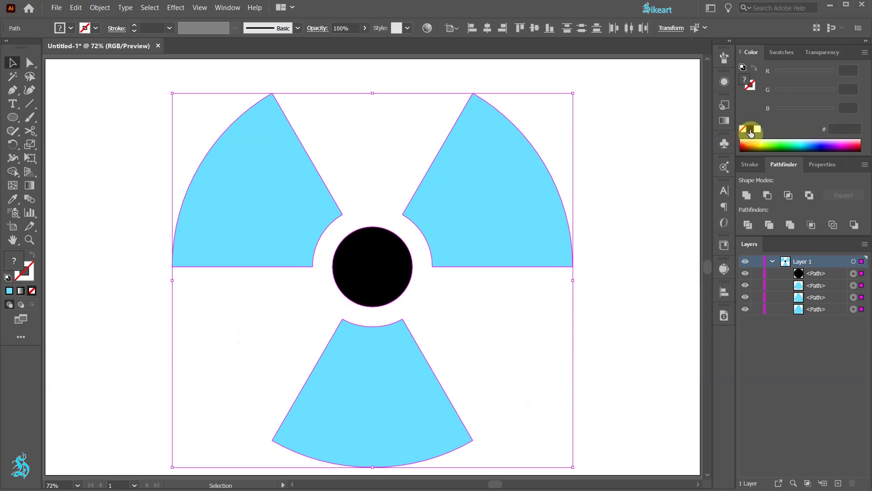
{"action": "key", "text": "ctrl+a"}
{"action": "left_click", "coordinate": [750, 129]}
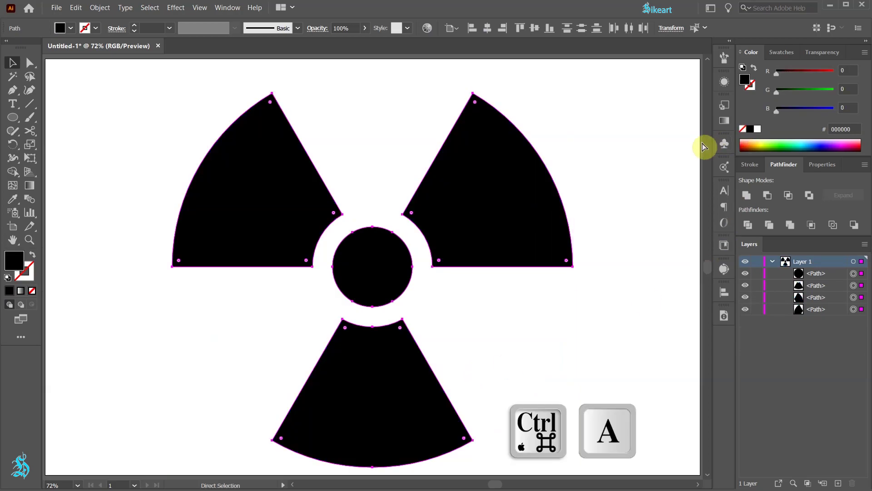
{"action": "key", "text": "ctrl+g"}
Centre the group horizontally and vertically relative to the artboard
{"action": "left_click", "coordinate": [723, 293]}
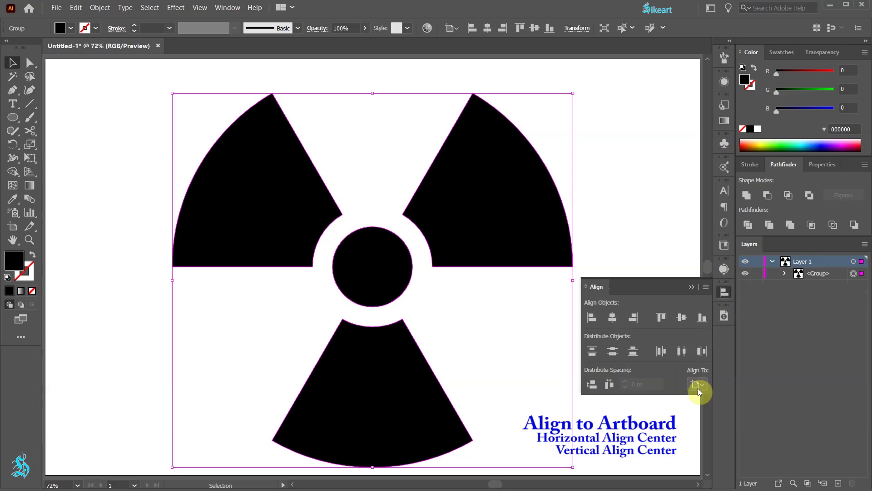
{"action": "left_click", "coordinate": [612, 317]}
{"action": "left_click", "coordinate": [683, 317]}
{"action": "left_click", "coordinate": [664, 300]}
{"action": "left_click", "coordinate": [666, 335]}
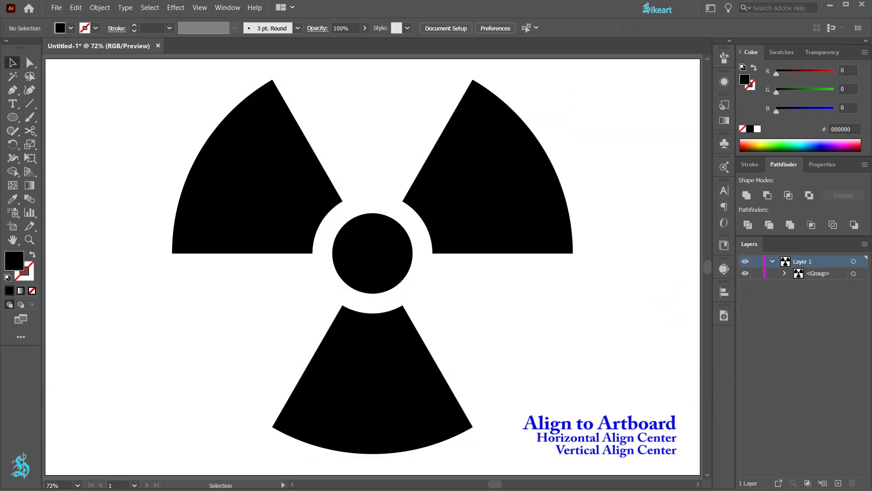